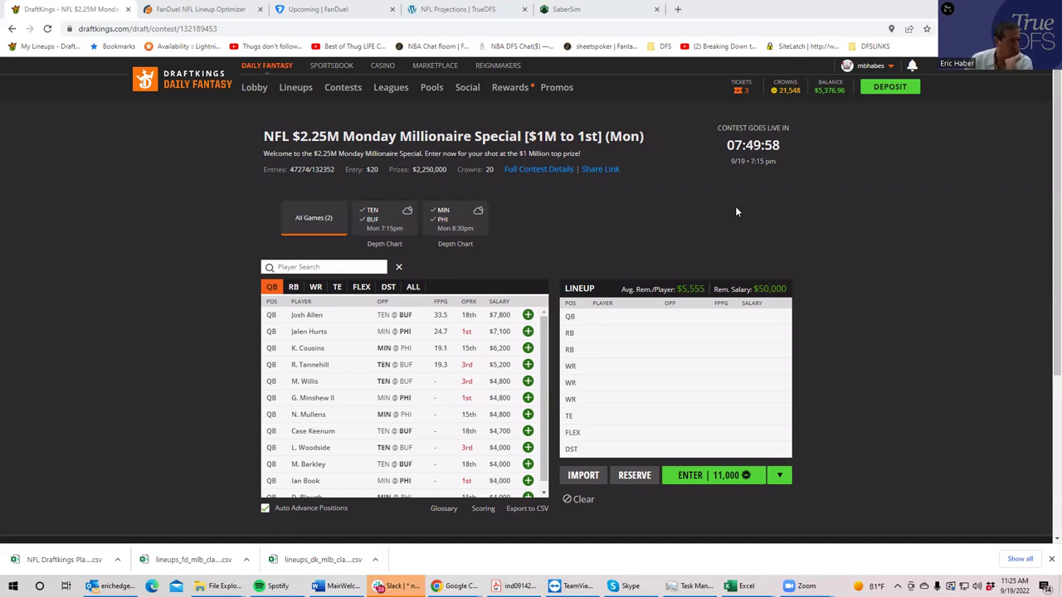
Step: Close the TrueDFS NFL Projections page and keep the Monday Millionaire draft page open
click(440, 9)
key(ctrl+w)
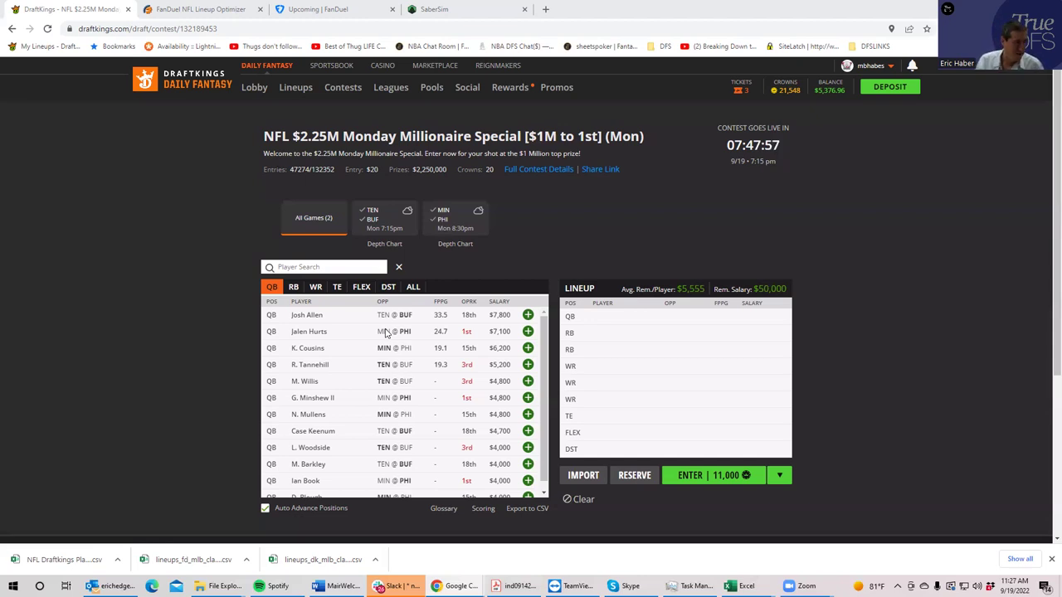
Step: Add Josh Allen at quarterback, filter the pool to Buffalo, and add S. Diggs as the first wide receiver
click(527, 316)
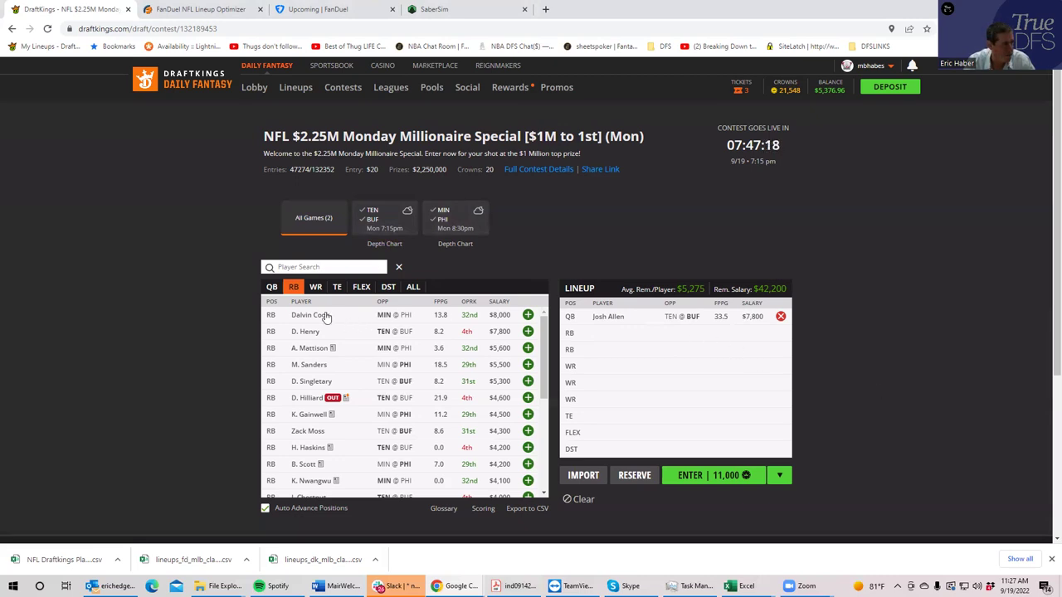
click(271, 287)
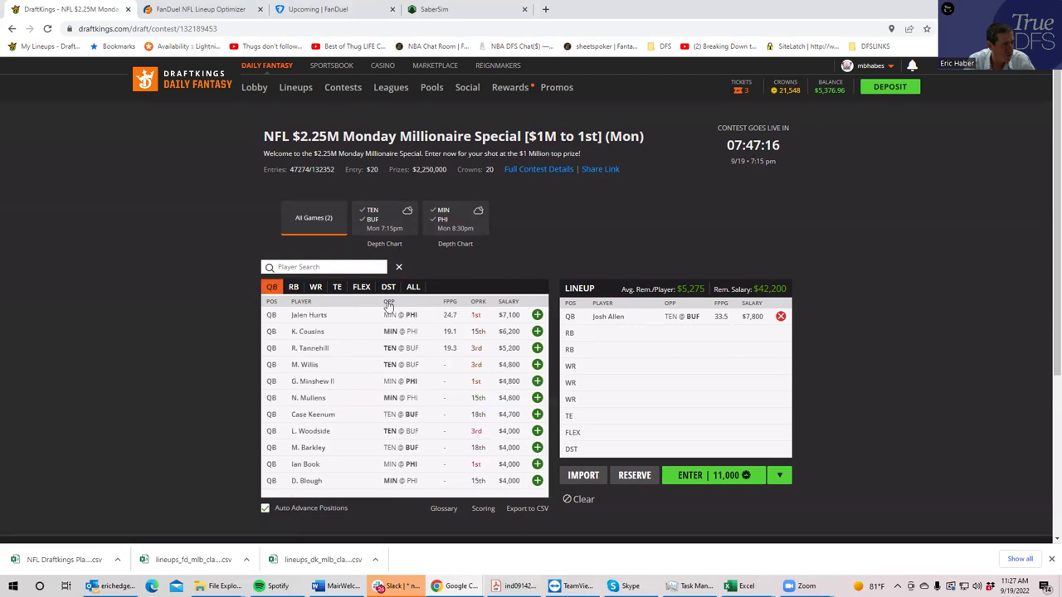
click(375, 222)
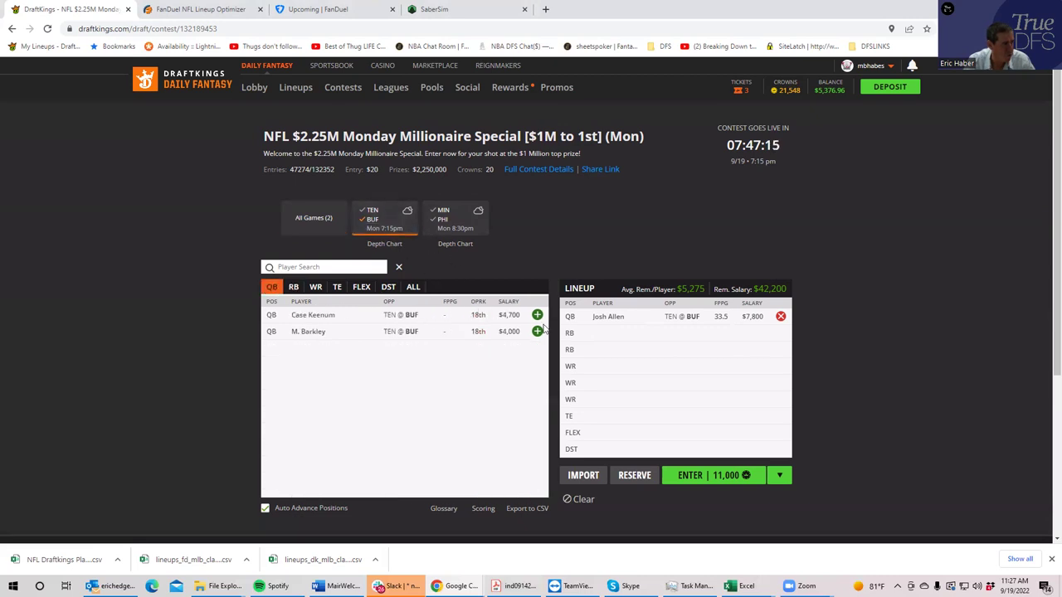
click(316, 287)
click(537, 316)
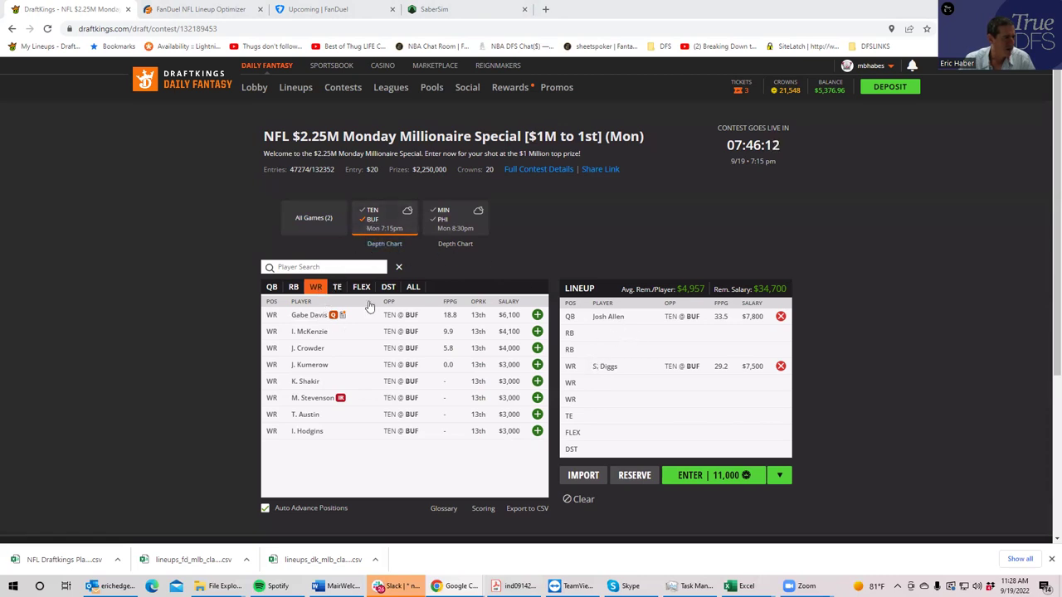
Step: Switch the game filter from Buffalo to Tennessee and add R. Woods as the second wide receiver
click(369, 218)
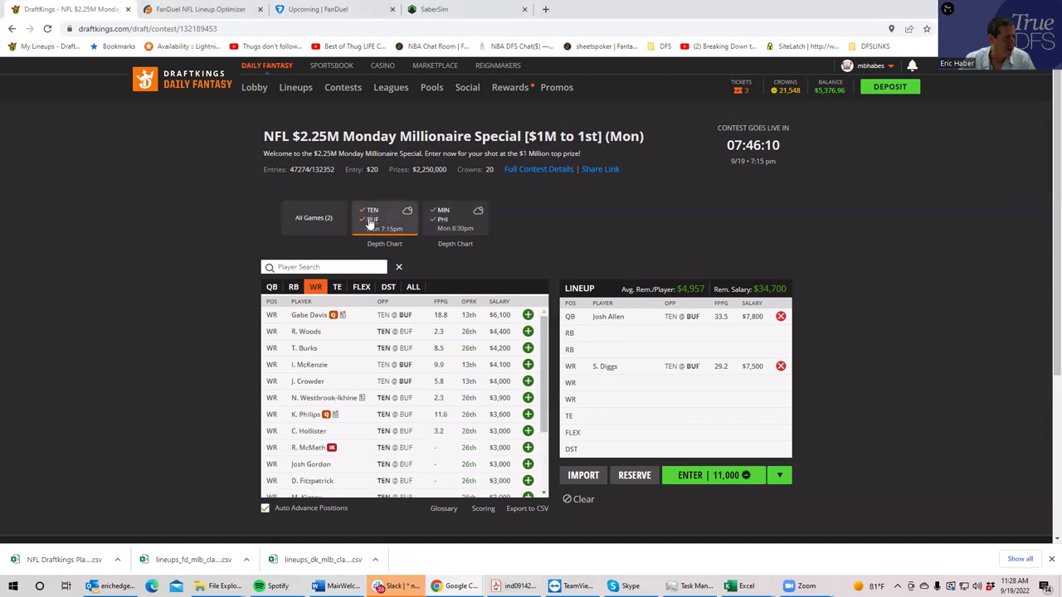
click(370, 221)
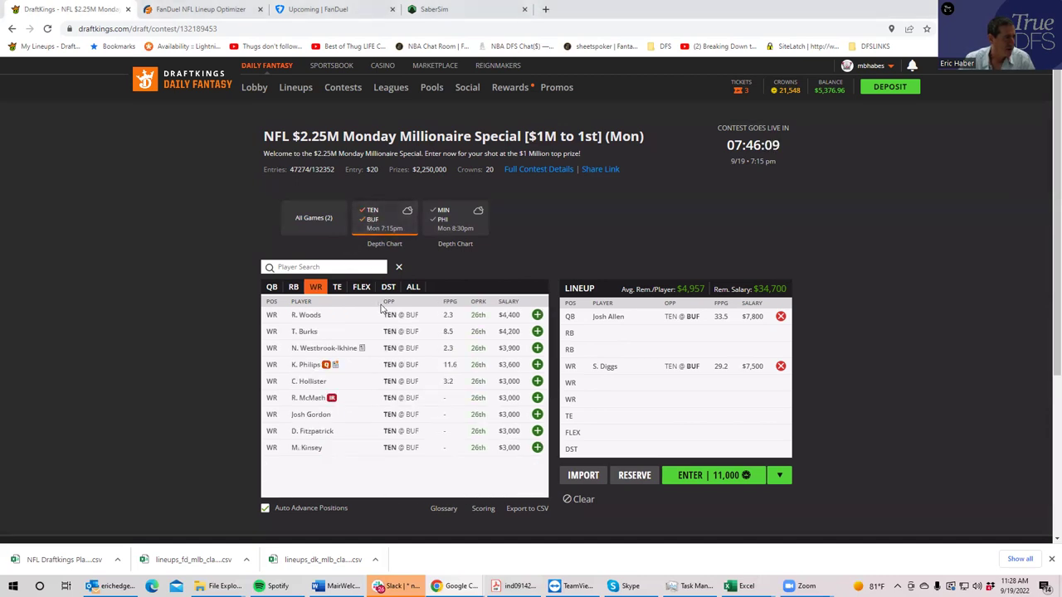
click(537, 316)
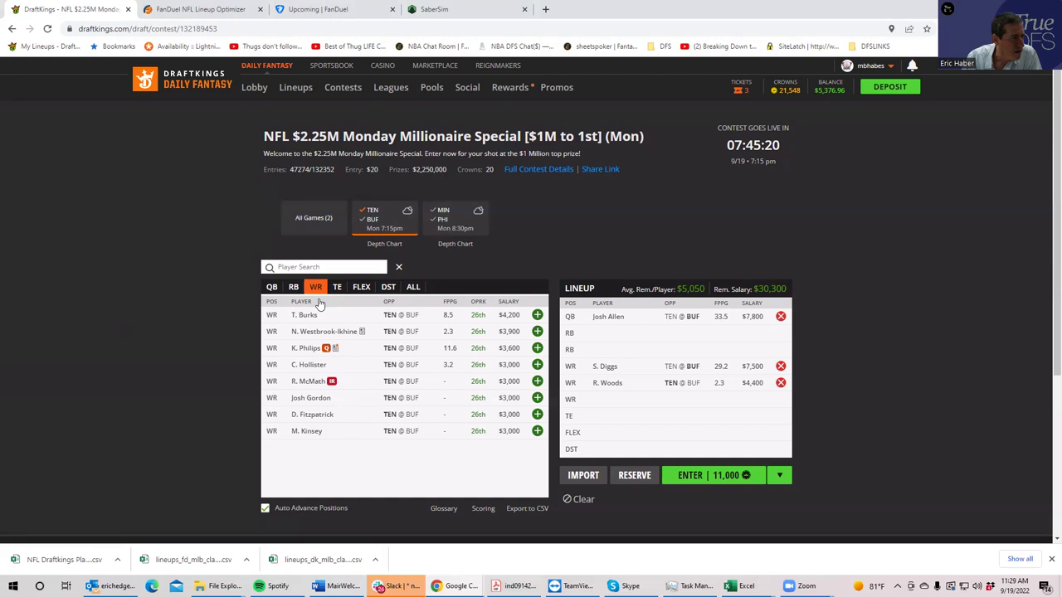
Step: Try Minnesota's A. Thielen as the third wide receiver, then replace him with J. Jefferson
click(439, 214)
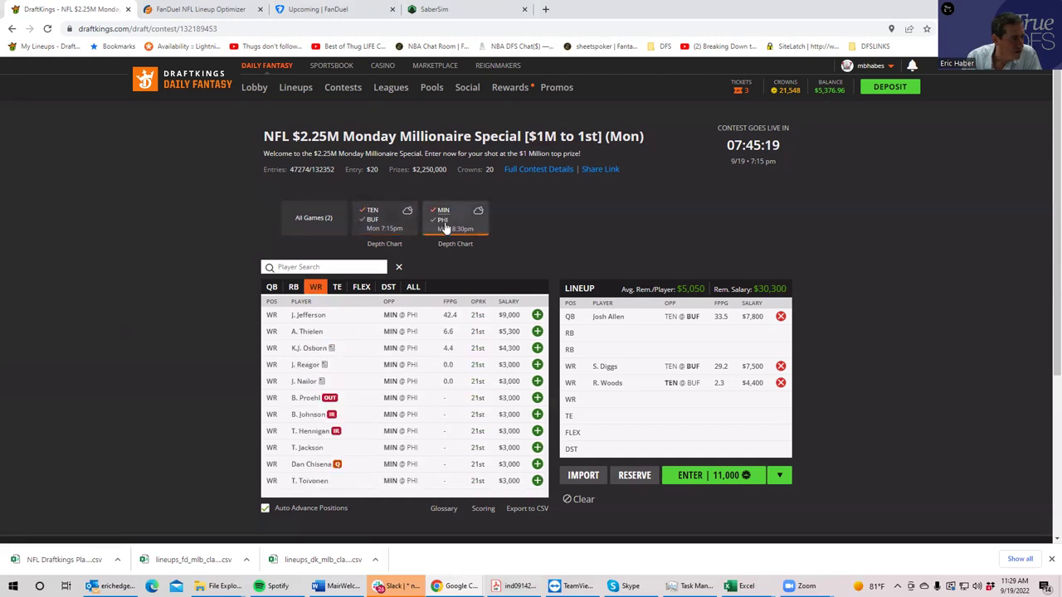
click(536, 332)
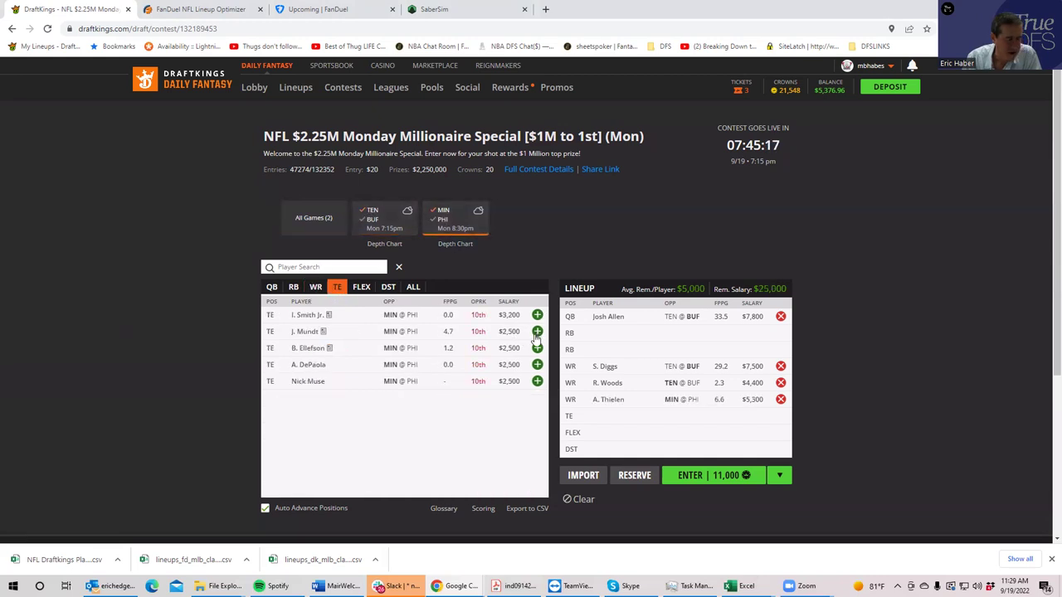
click(441, 217)
click(780, 400)
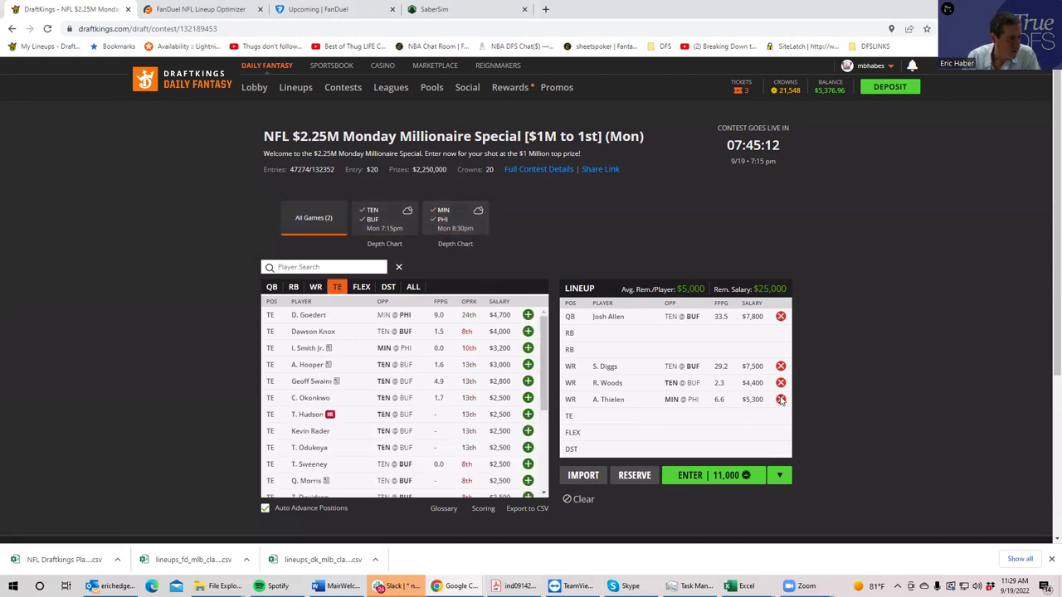
click(528, 316)
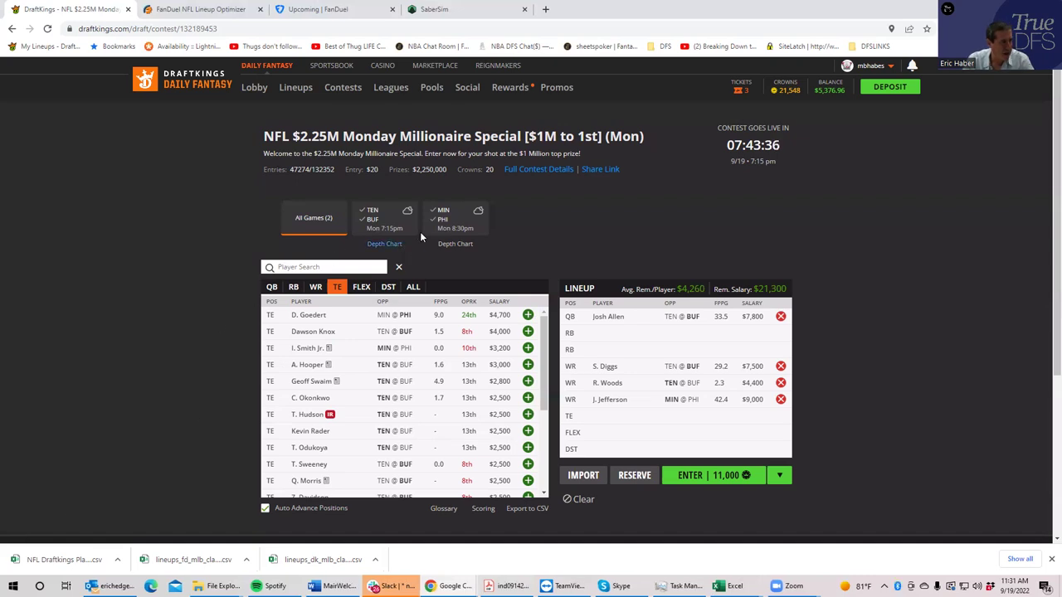
Step: Filter the pool to Philadelphia and add D. Smith at flex and D. Goedert at tight end
click(447, 222)
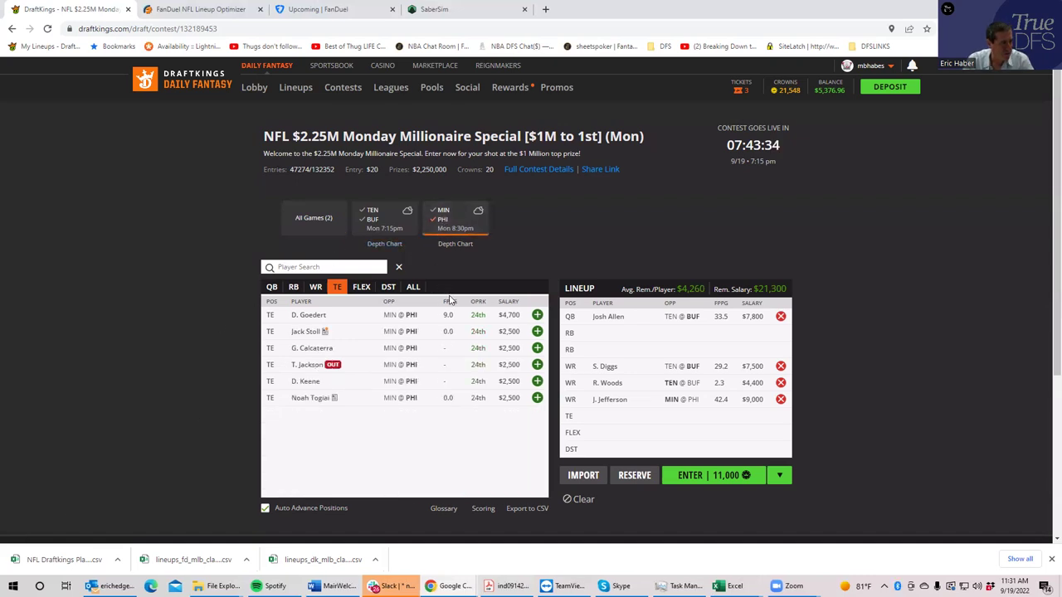
click(362, 287)
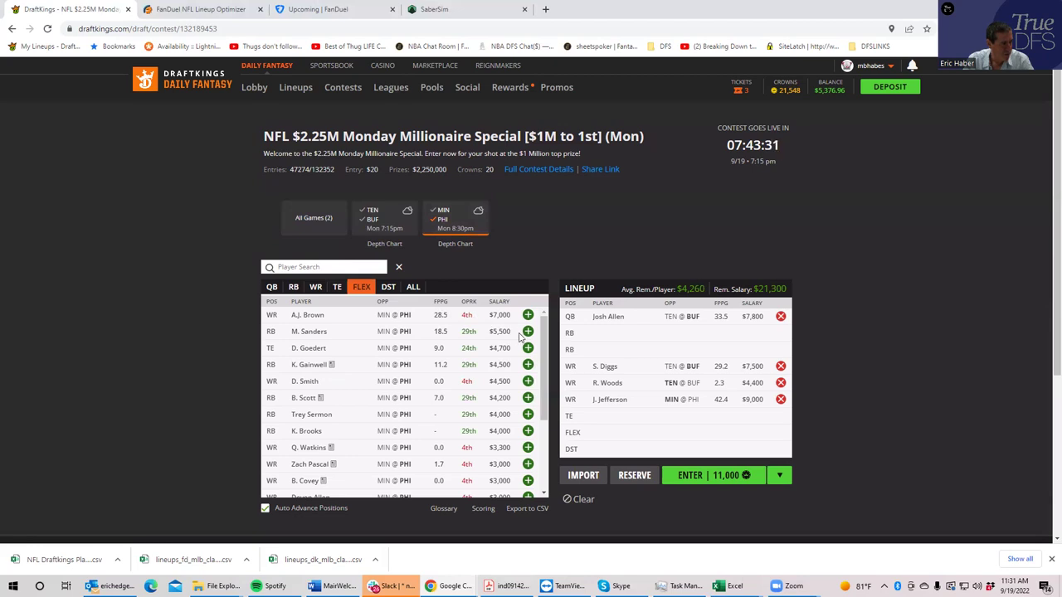
click(528, 382)
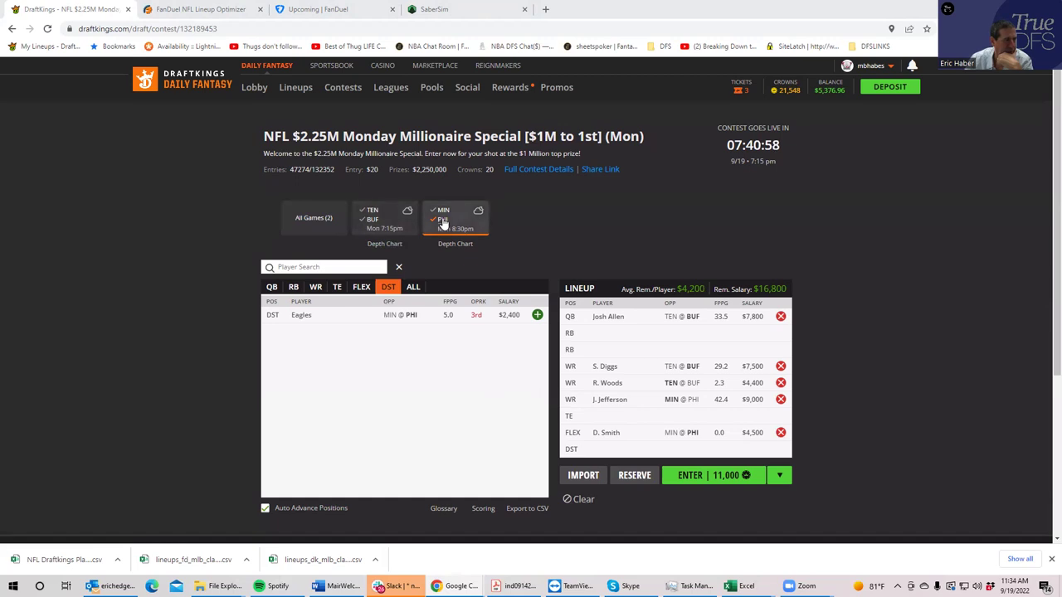
click(337, 287)
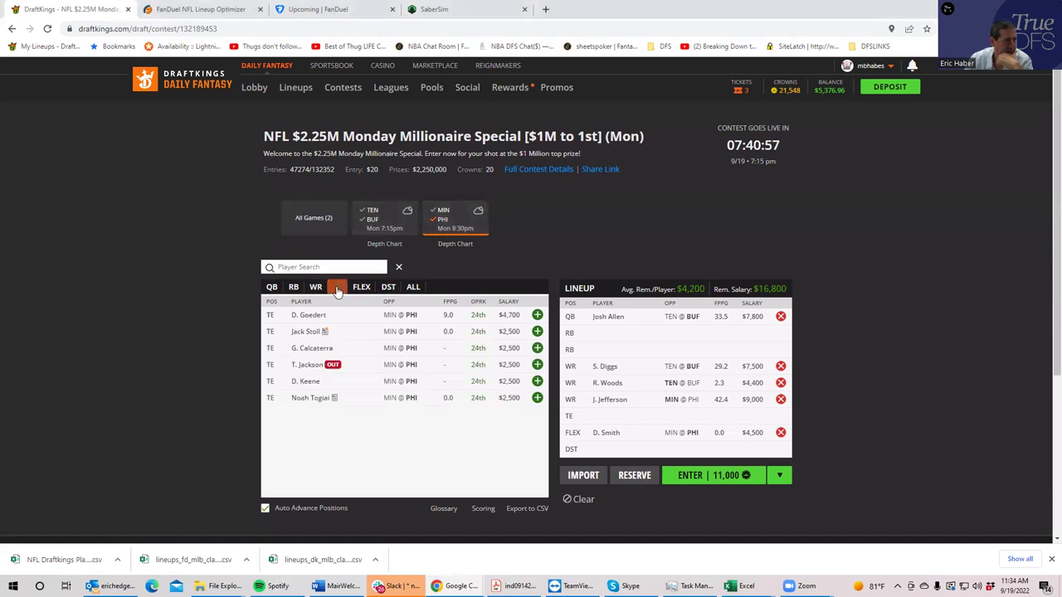
click(536, 317)
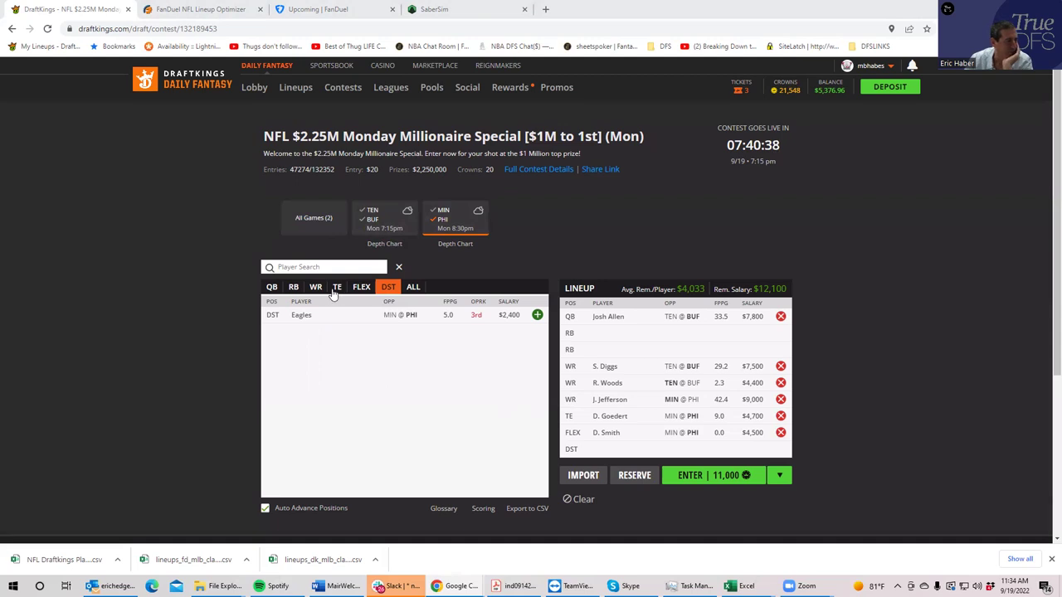
Step: Try Dalvin Cook and D. Henry one after the other in the first running back slot, removing each
click(454, 225)
click(293, 287)
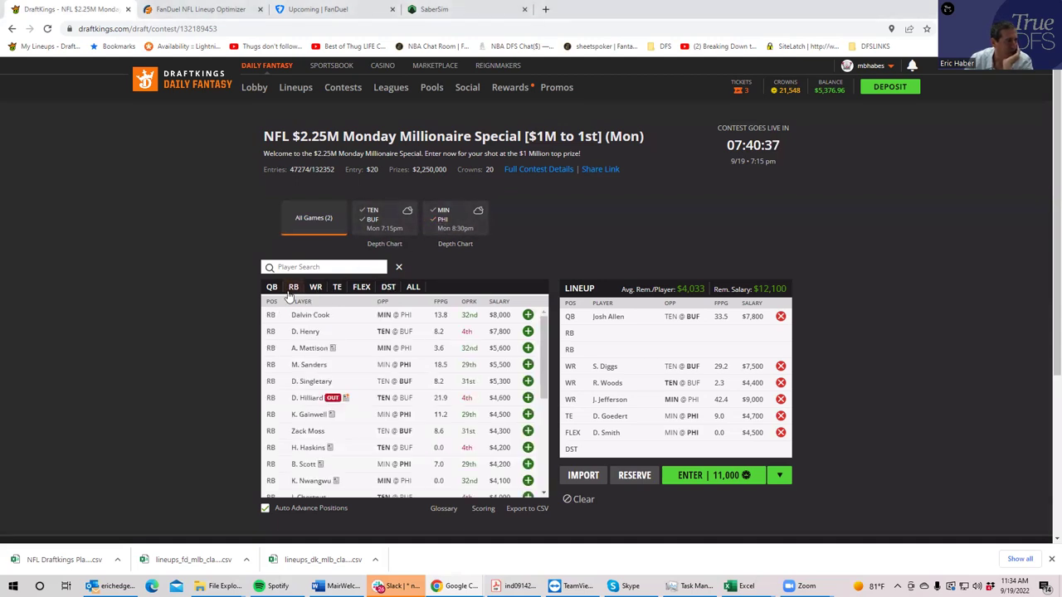
click(527, 316)
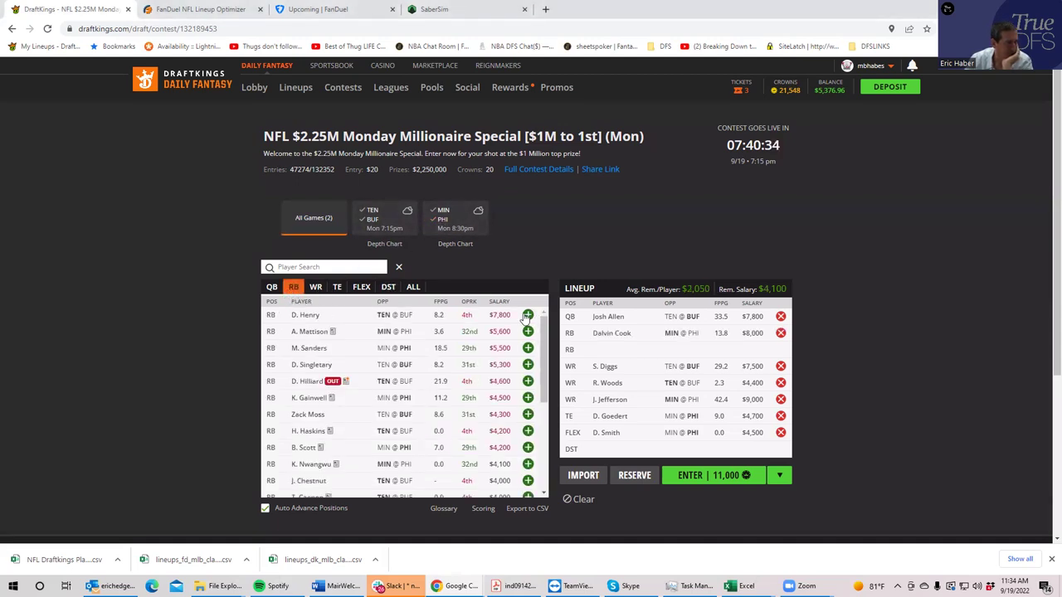
click(780, 333)
click(528, 332)
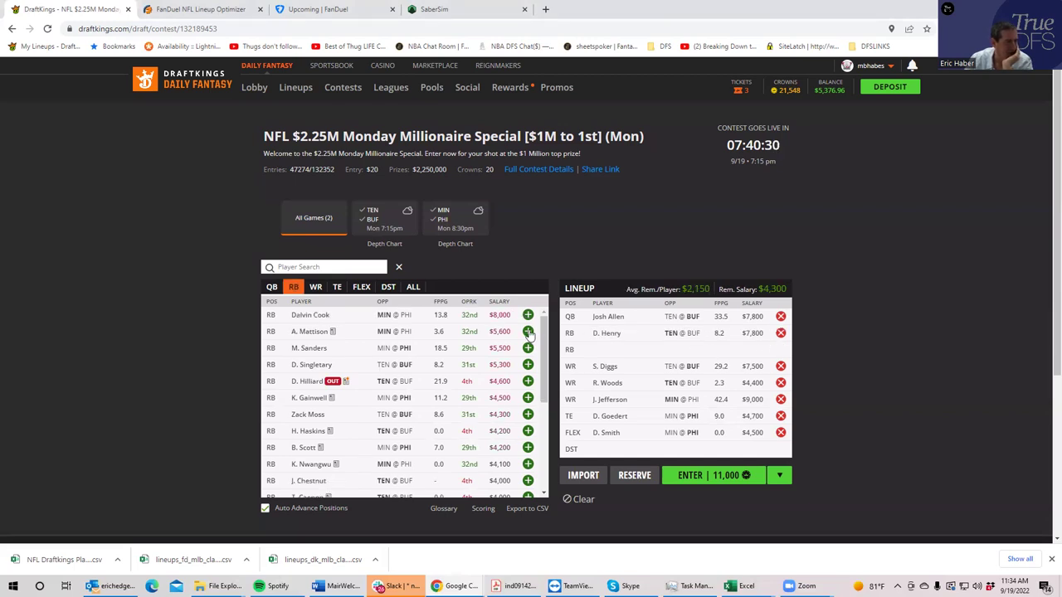
click(780, 333)
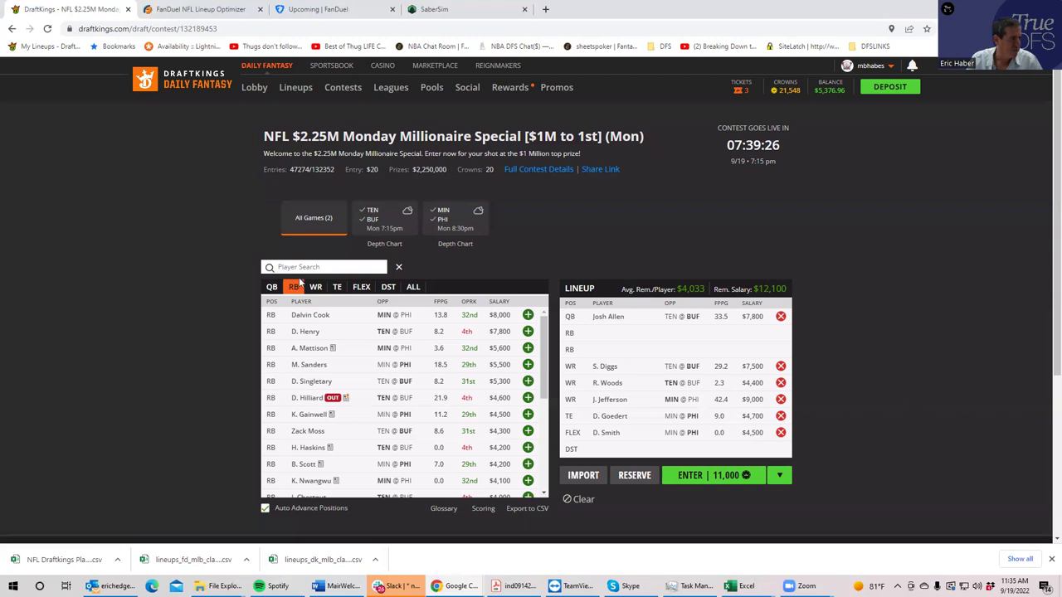
Step: Try Philadelphia's M. Sanders and Buffalo's D. Singletary at running back, then remove both from the lineup
click(456, 229)
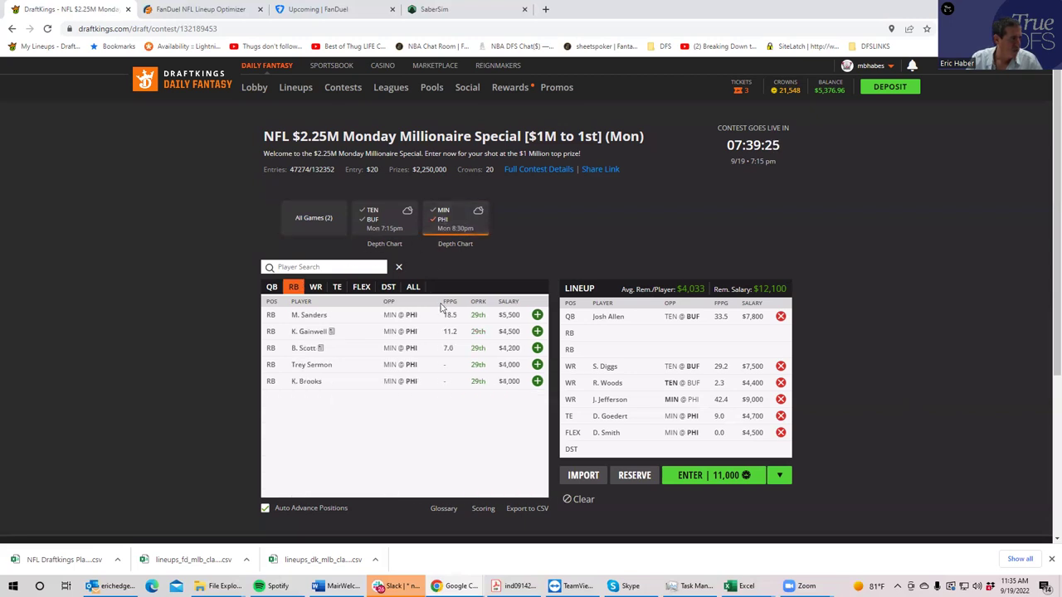
click(538, 315)
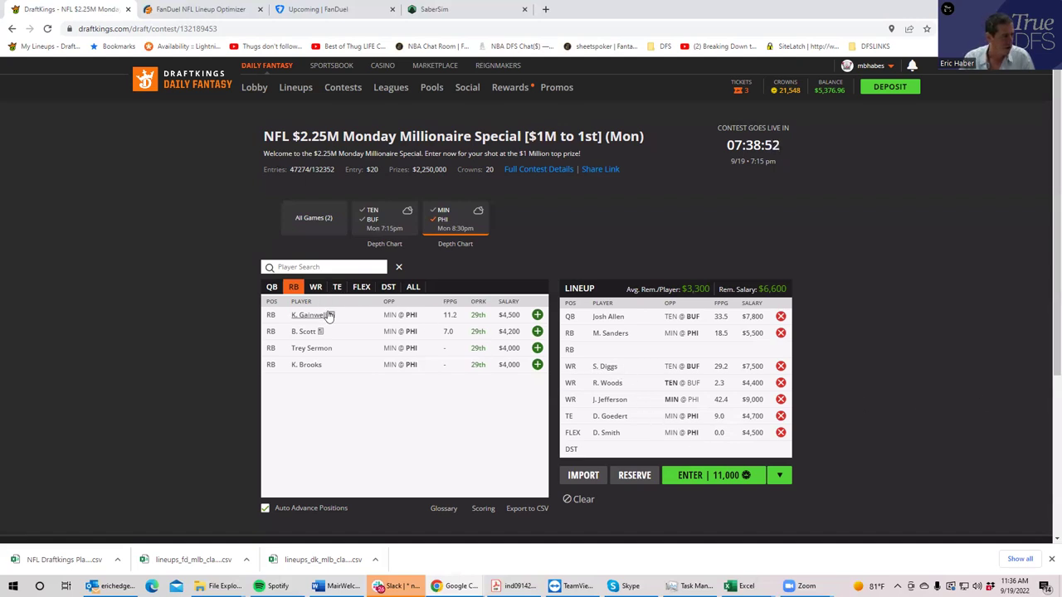
click(436, 218)
click(379, 224)
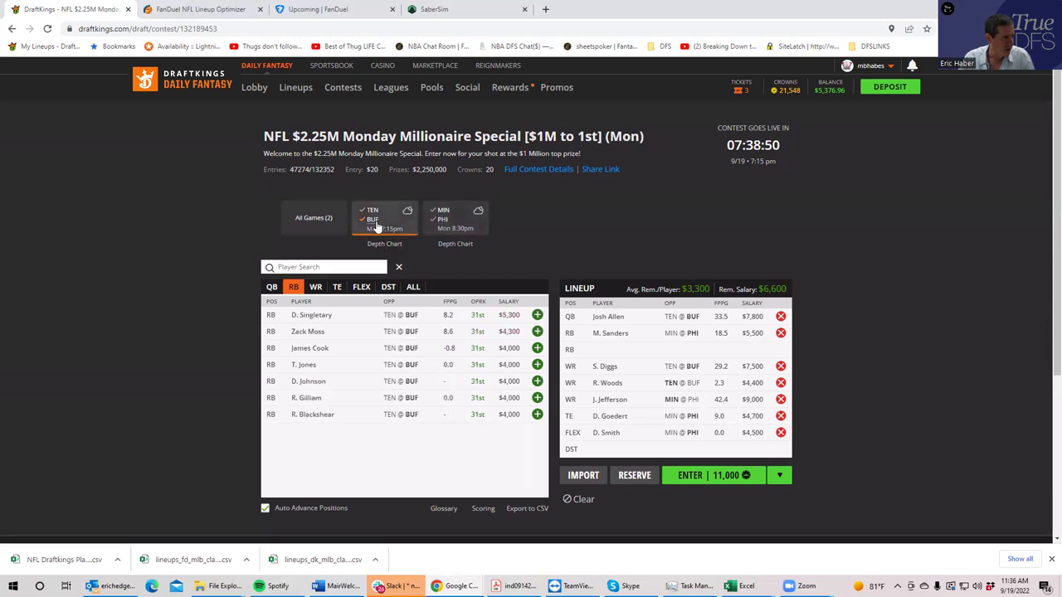
click(535, 316)
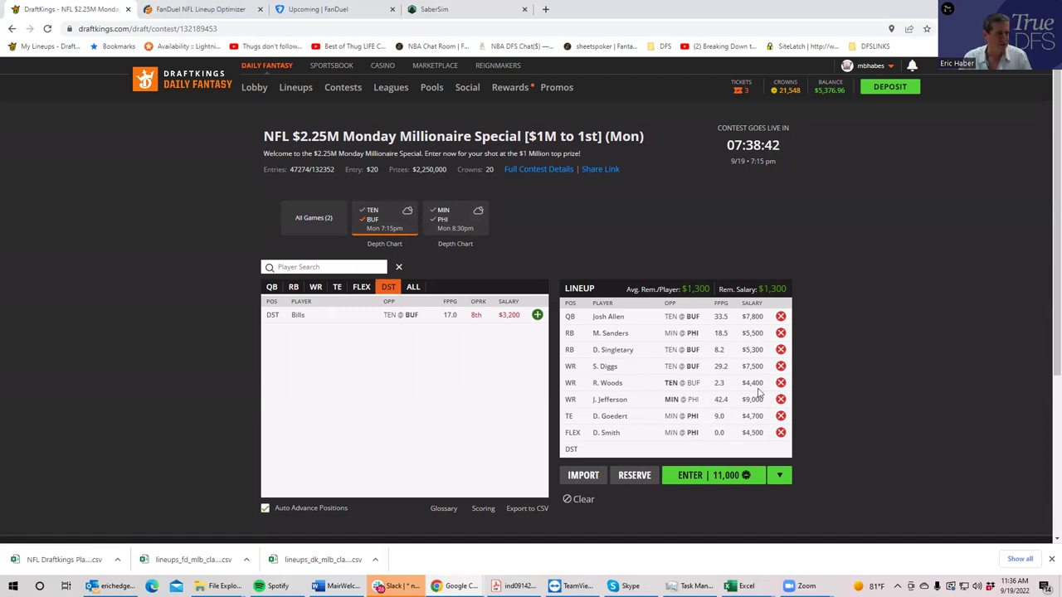
click(780, 350)
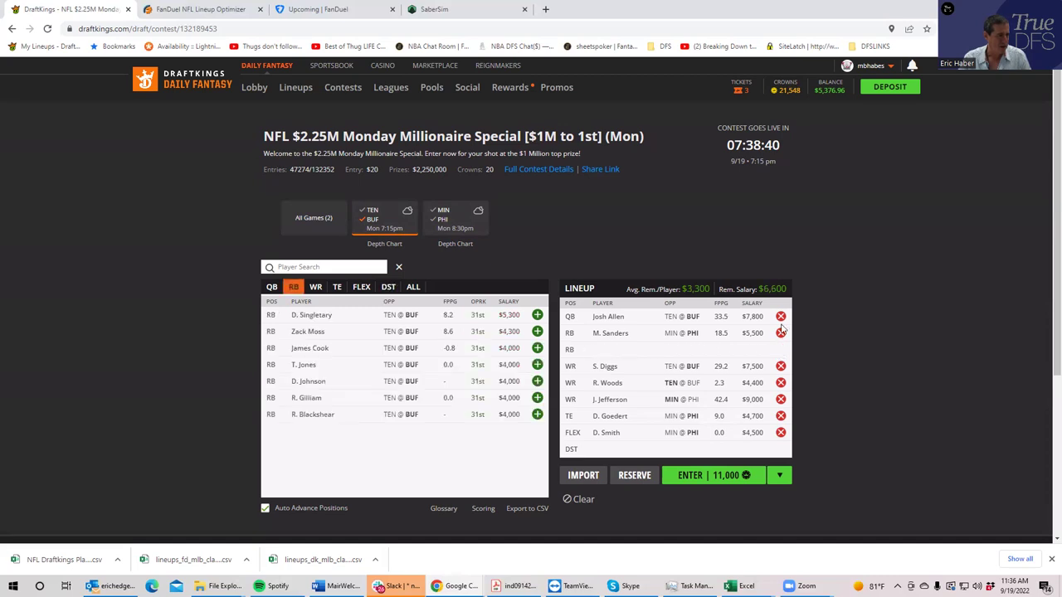
click(781, 333)
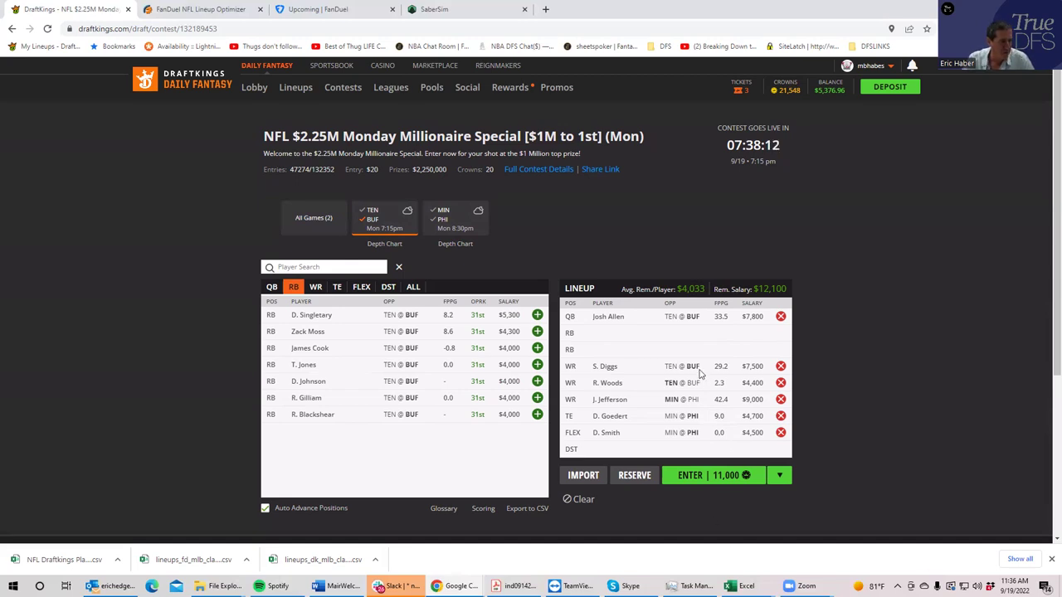
Step: Check Philadelphia's quarterbacks as alternatives, removing Josh Allen and adding him back at quarterback
click(271, 288)
click(368, 218)
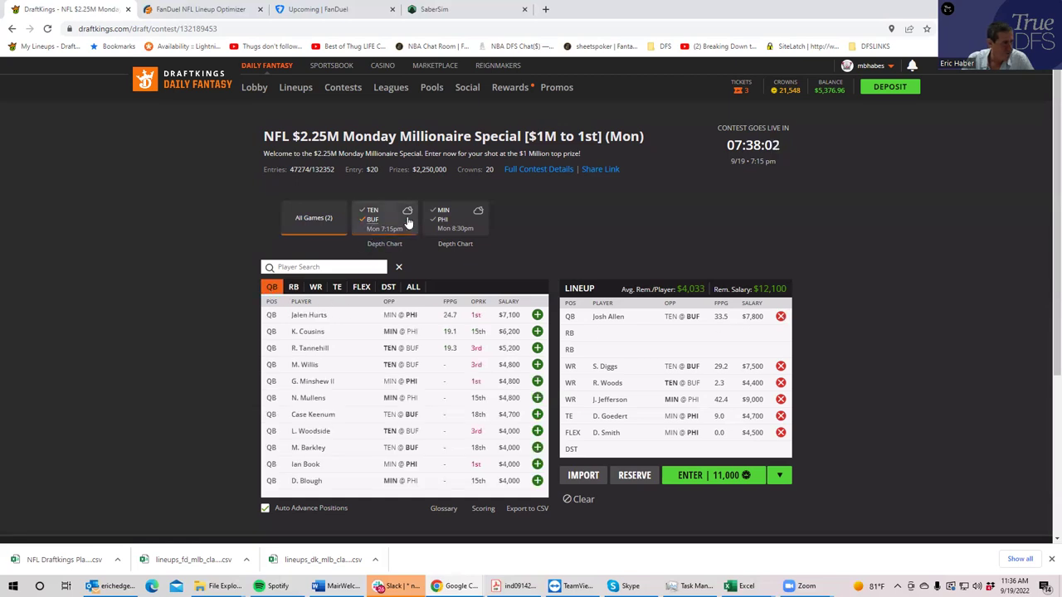
click(441, 221)
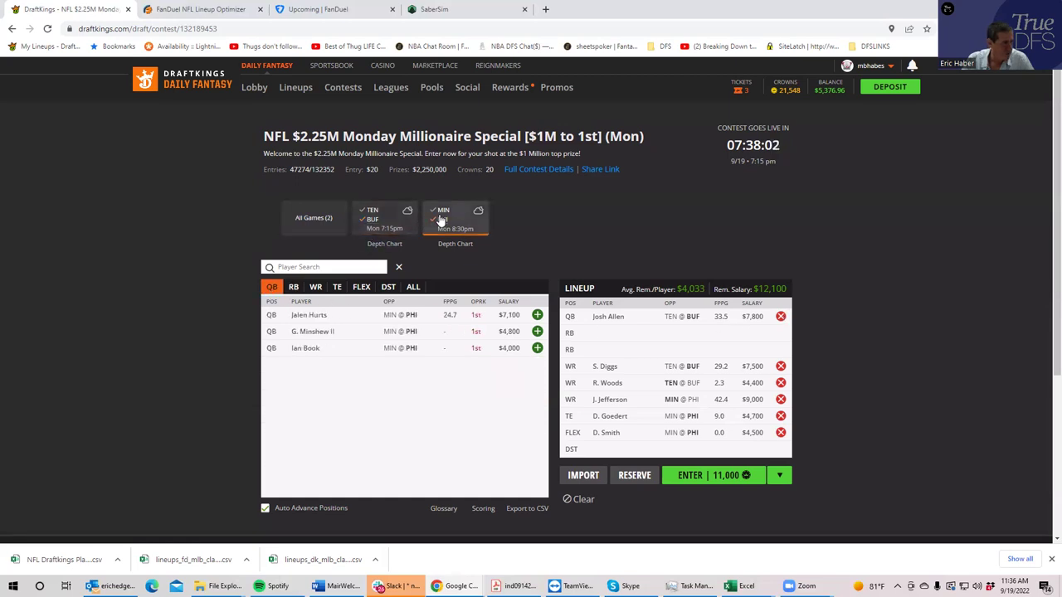
click(780, 316)
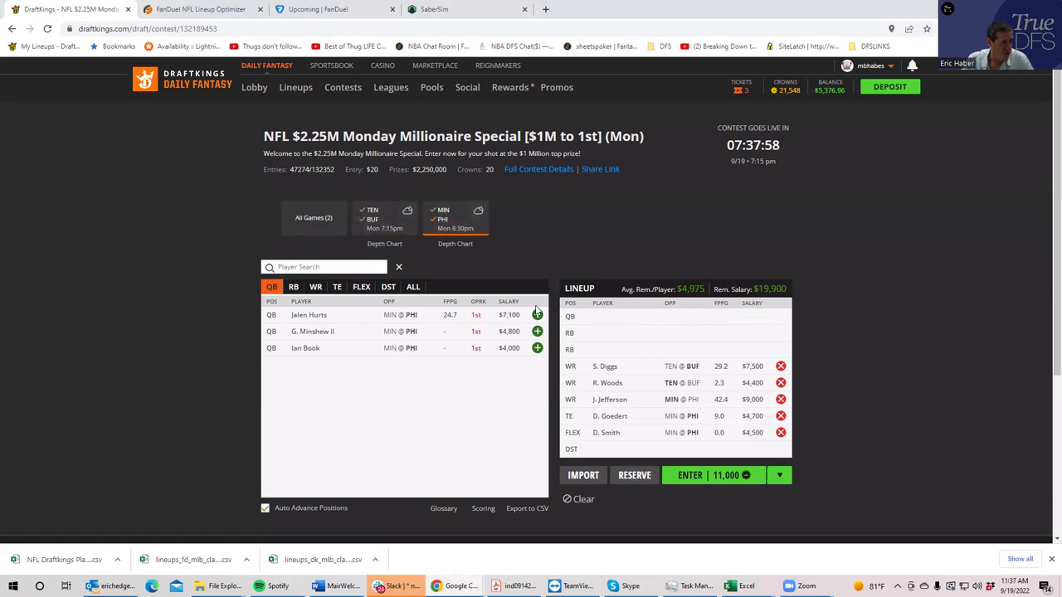
click(439, 223)
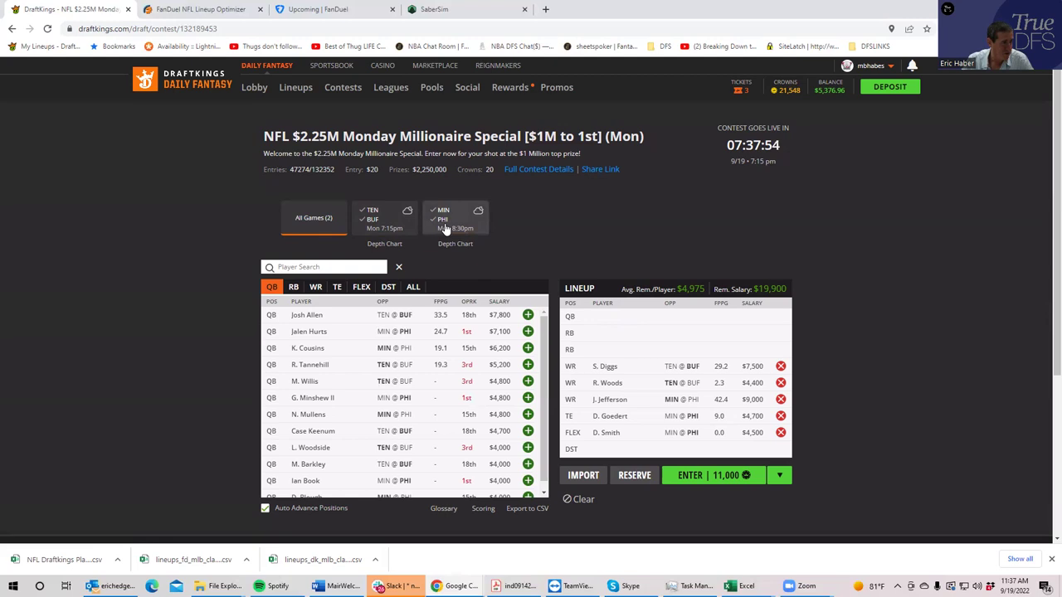
click(375, 223)
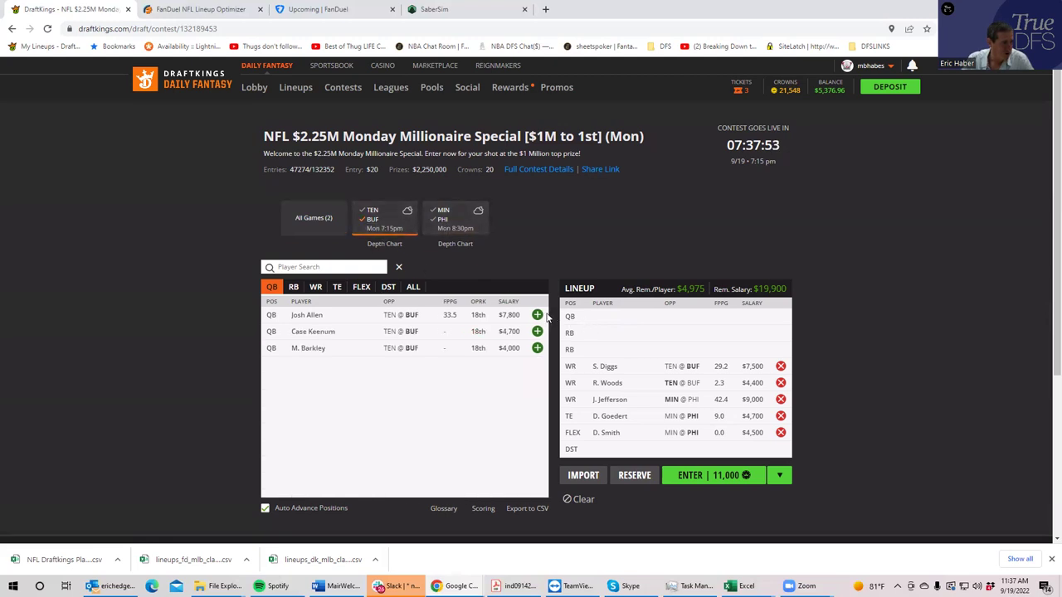
click(537, 315)
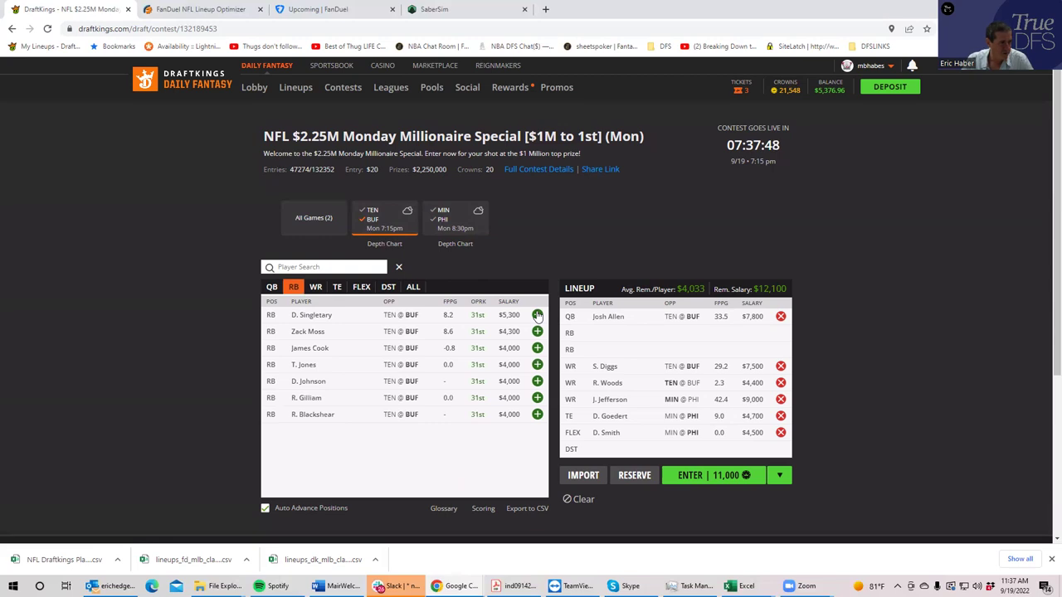
Step: Remove Josh Allen from quarterback and D. Smith from flex, and show the defenses from all games
click(781, 318)
click(388, 287)
click(369, 230)
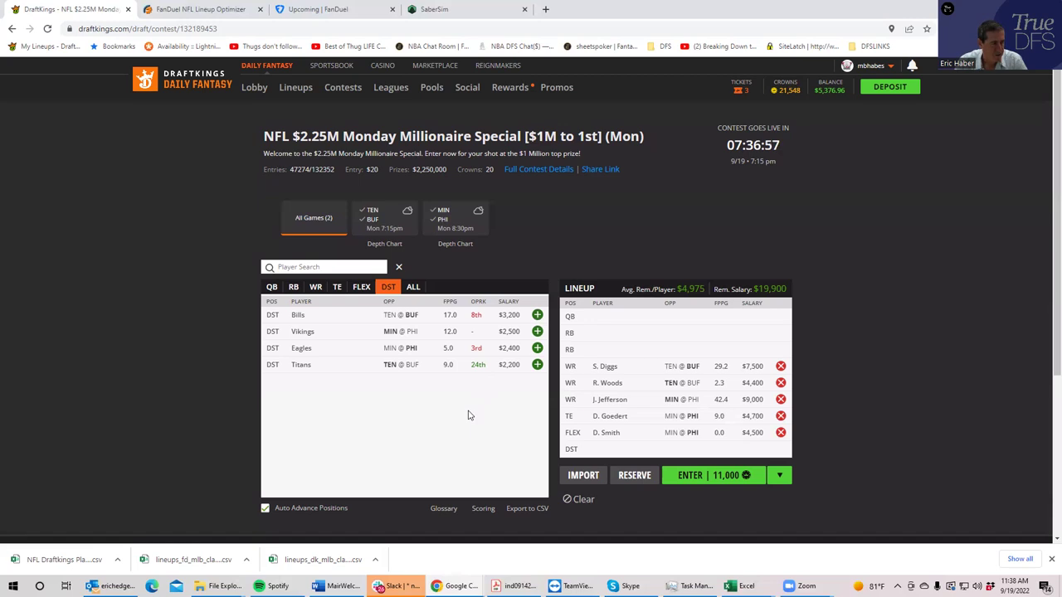
click(781, 432)
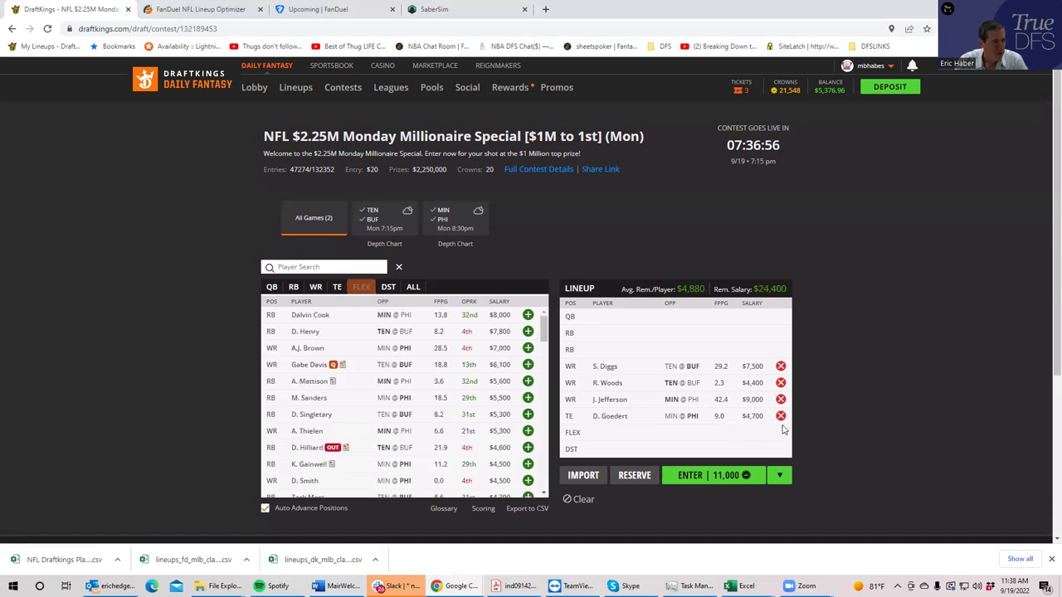
Step: Clear the remaining lineup by removing tight end D. Goedert and receivers J. Jefferson, R. Woods and S. Diggs
click(780, 416)
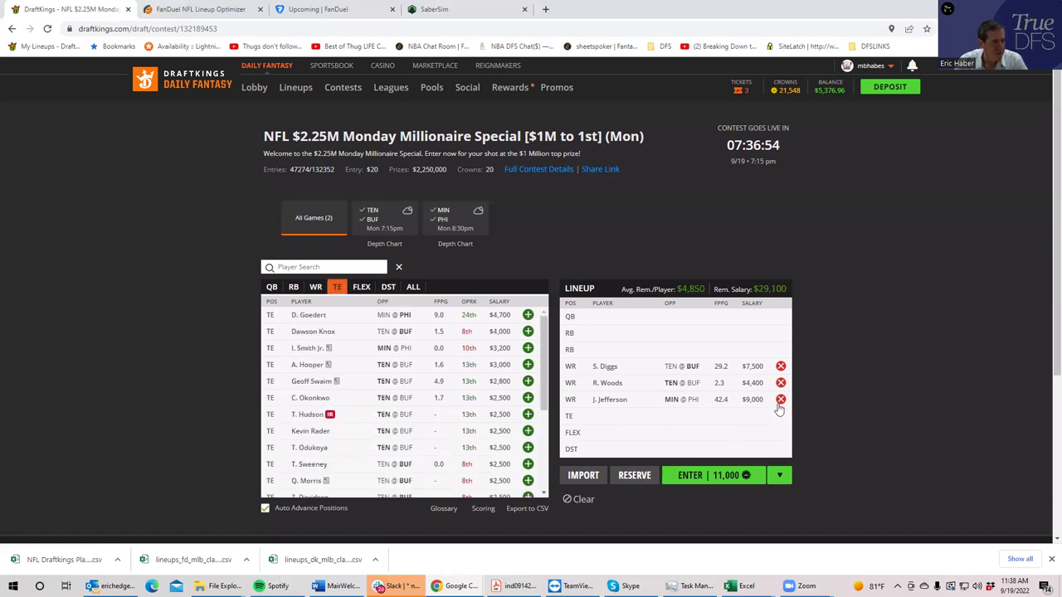
click(781, 399)
click(780, 383)
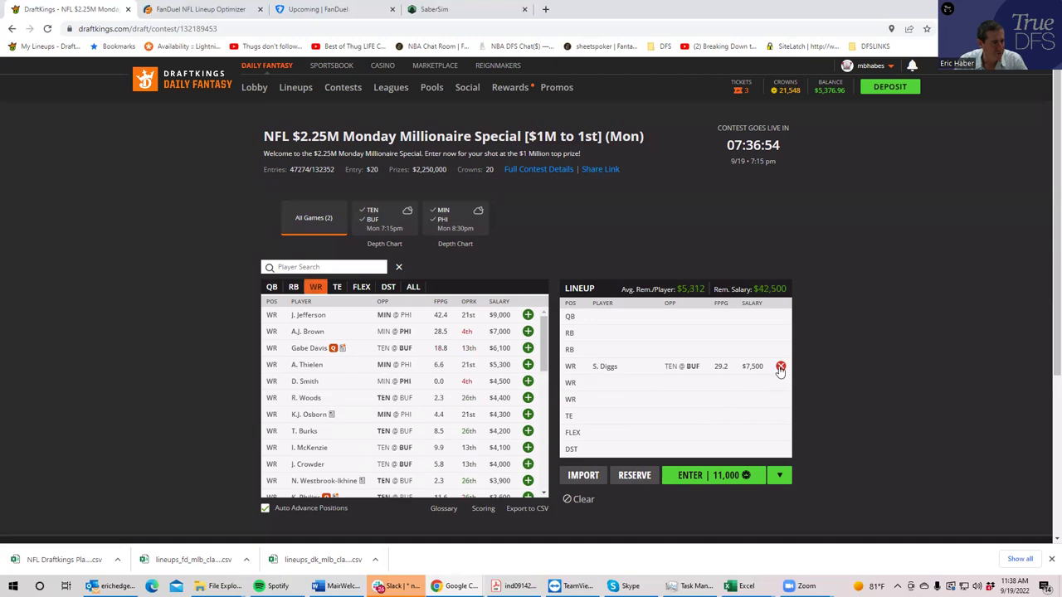
click(781, 365)
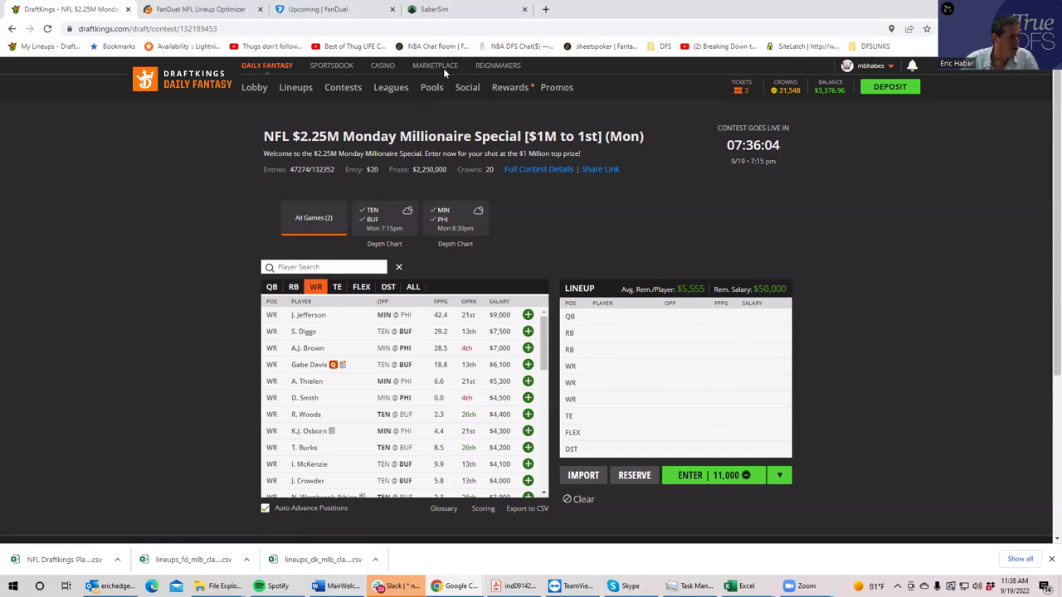
Step: Switch to SaberSim and set up a new lineup build for the two-game slate with 150 lineups
click(455, 10)
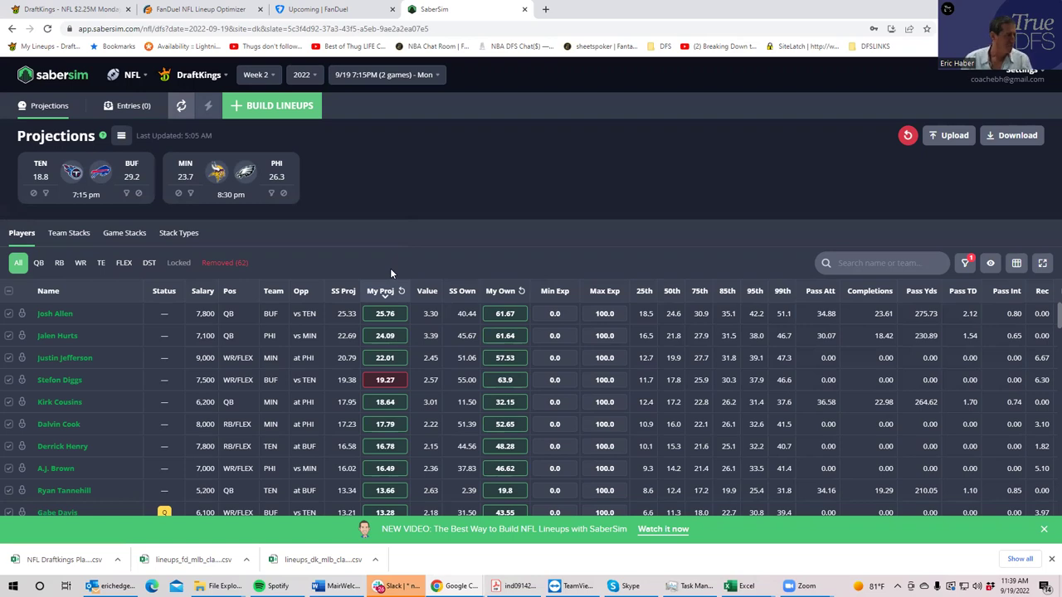
click(270, 107)
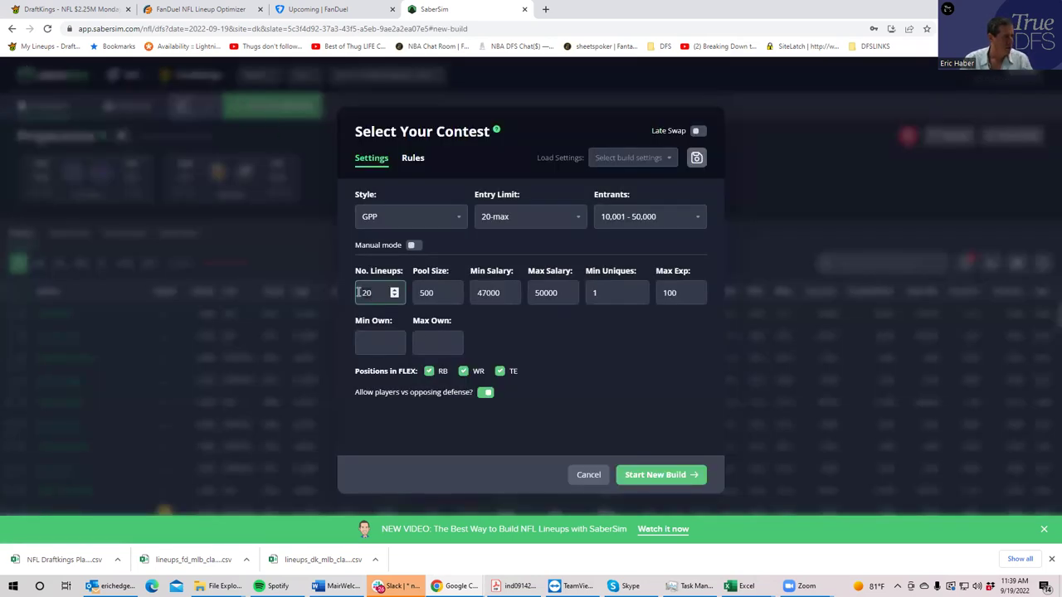
key(BackSpace)
key(BackSpace)
text(150)
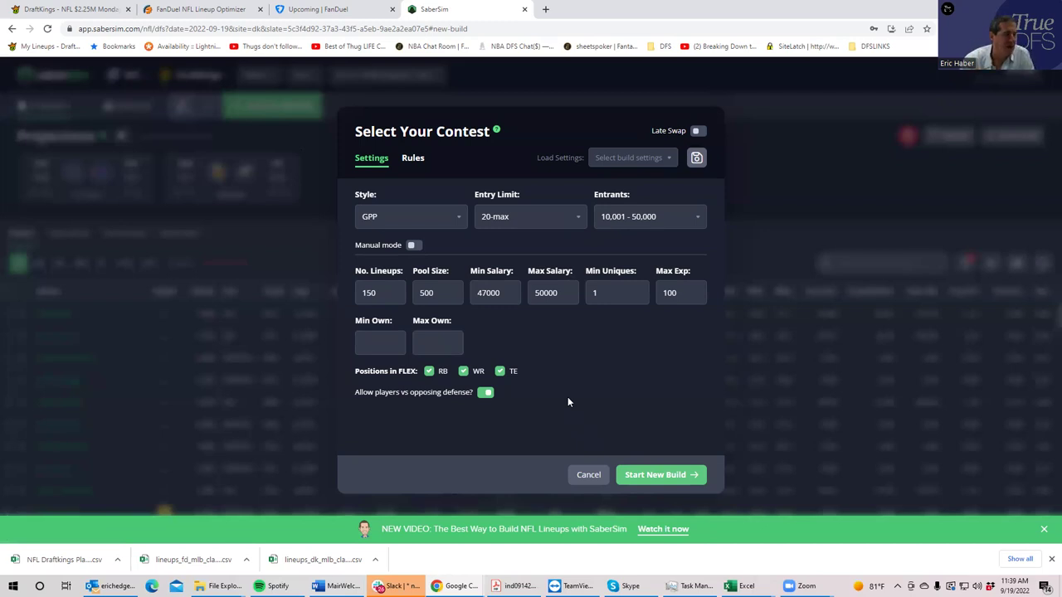
Step: Enter 50000 as the maximum salary and start the new build
double_click(533, 292)
text(49)
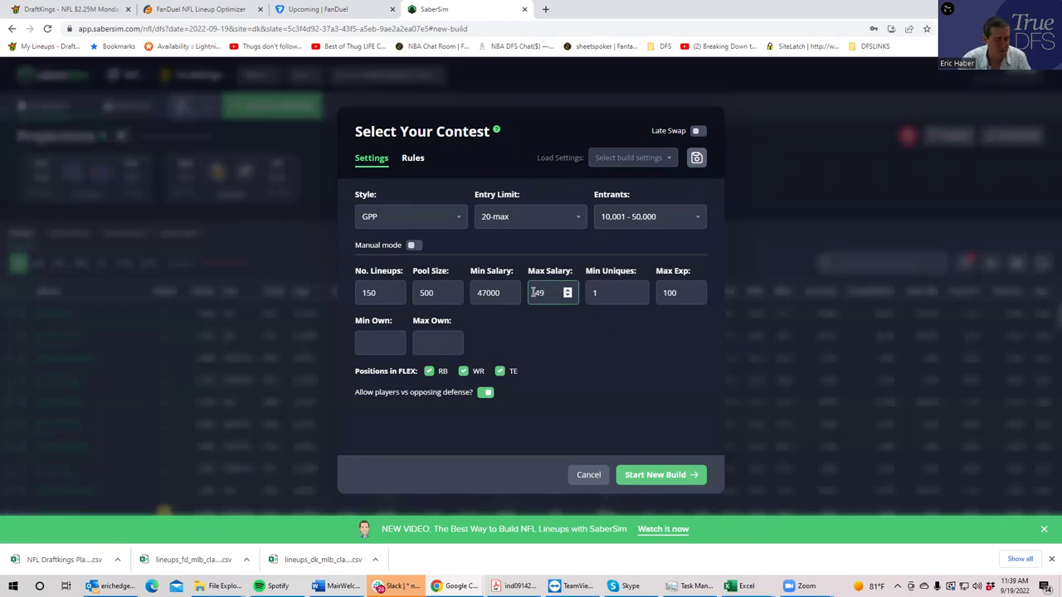
key(BackSpace)
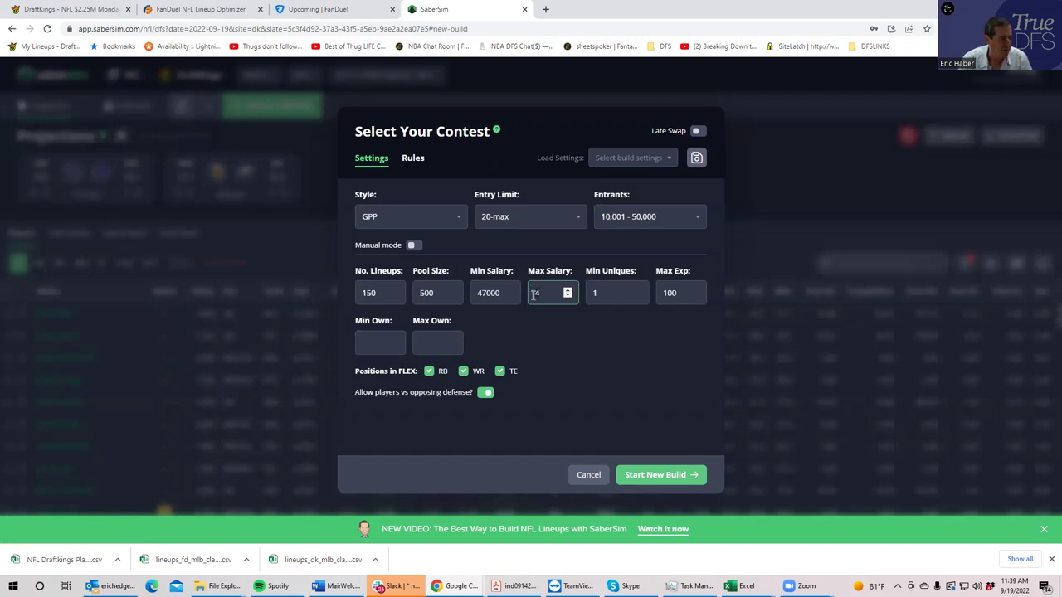
key(BackSpace)
text(50000)
click(574, 359)
click(647, 479)
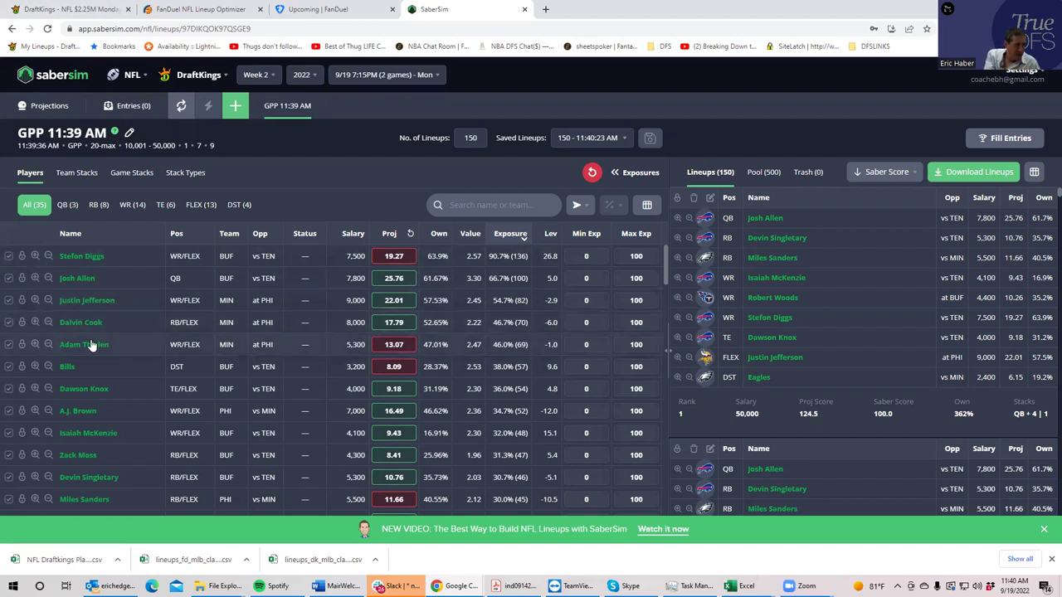
Step: Filter the built lineups to those containing Dalvin Cook and examine their player combinations, salaries and ownership
click(35, 324)
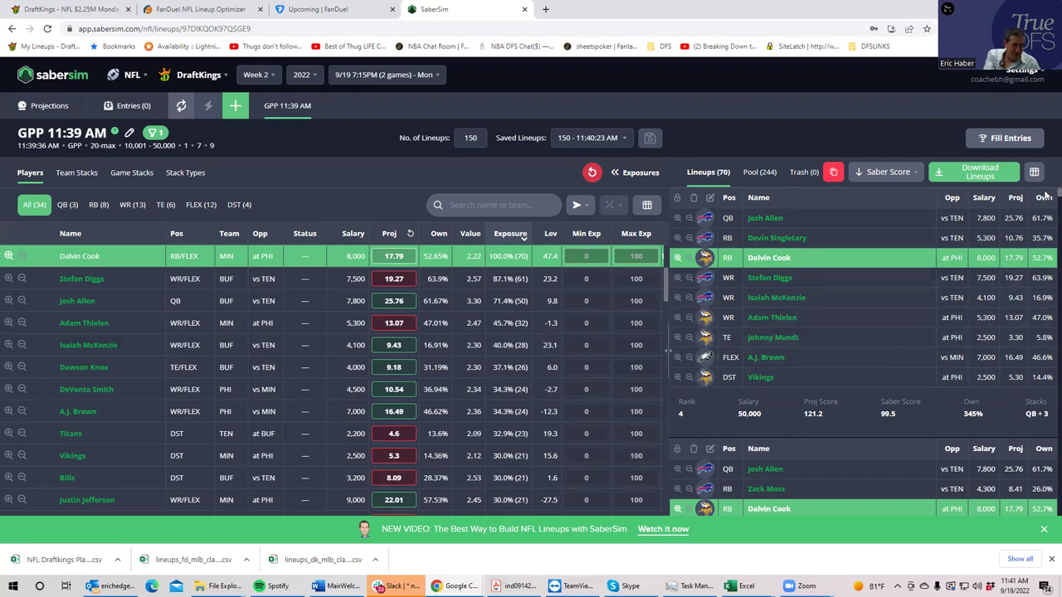
scroll(1047, 194, down, 2)
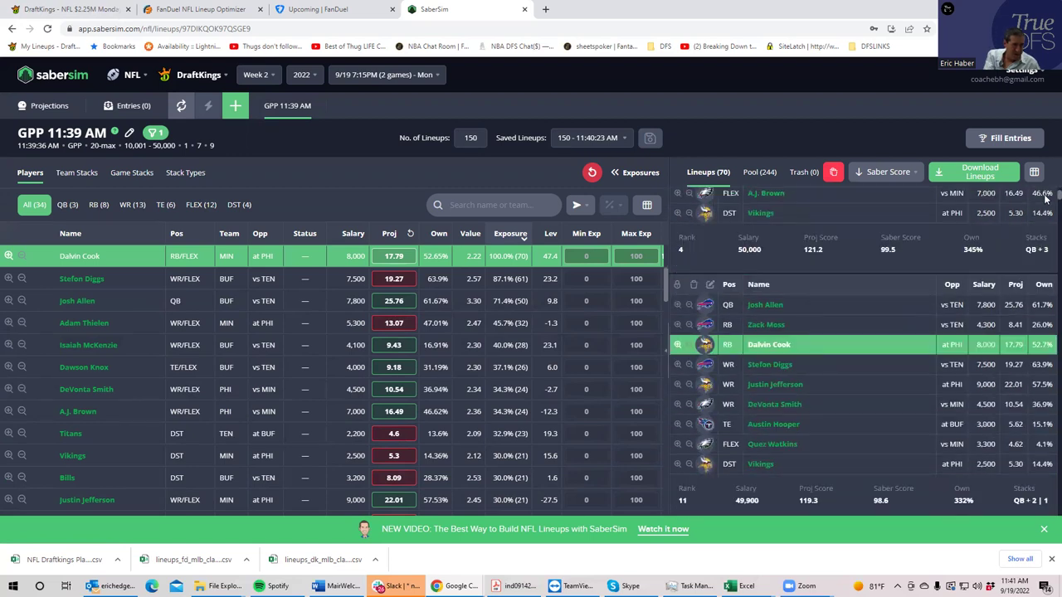
scroll(1047, 198, down, 1)
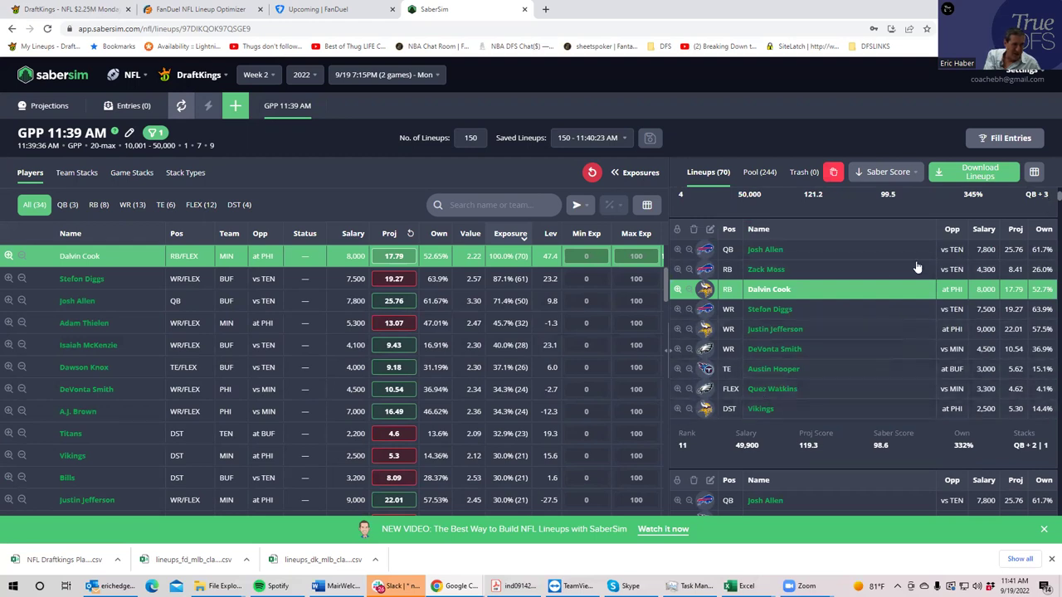
scroll(1046, 199, down, 2)
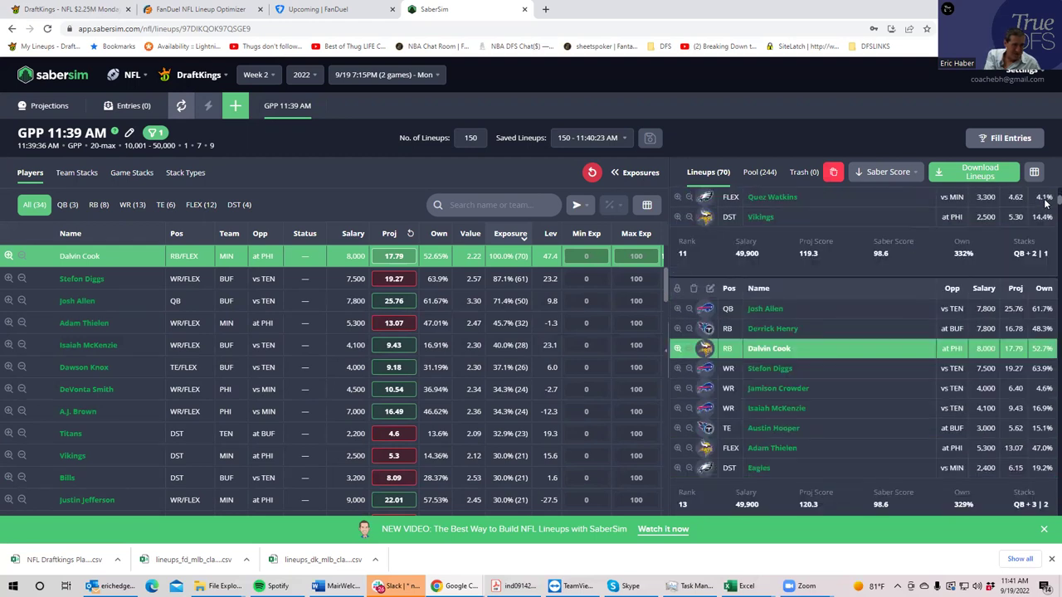
scroll(1046, 202, down, 1)
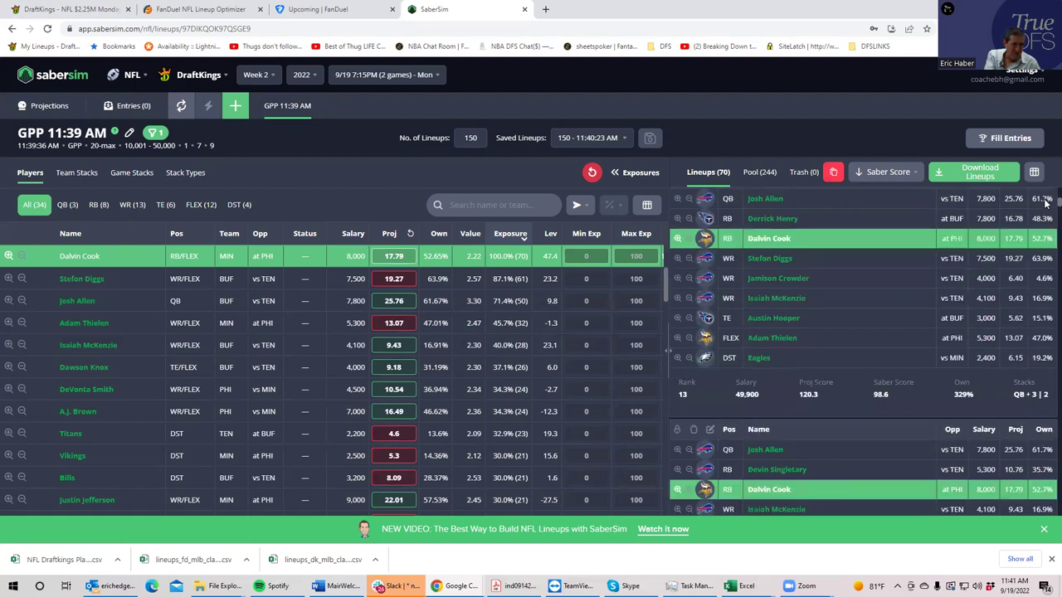
scroll(1045, 206, down, 2)
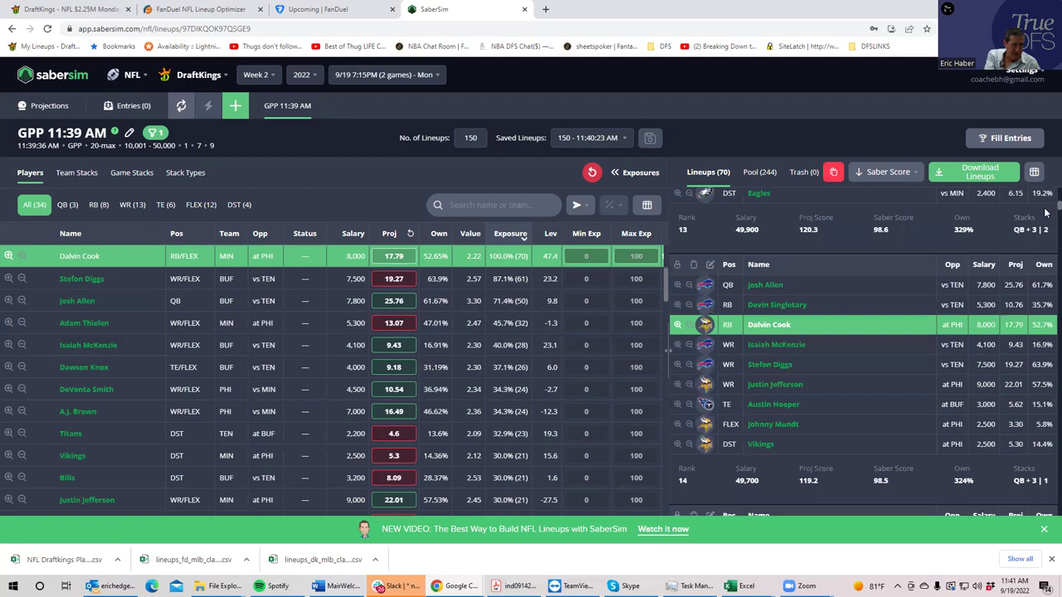
scroll(1045, 212, down, 3)
scroll(1046, 213, down, 3)
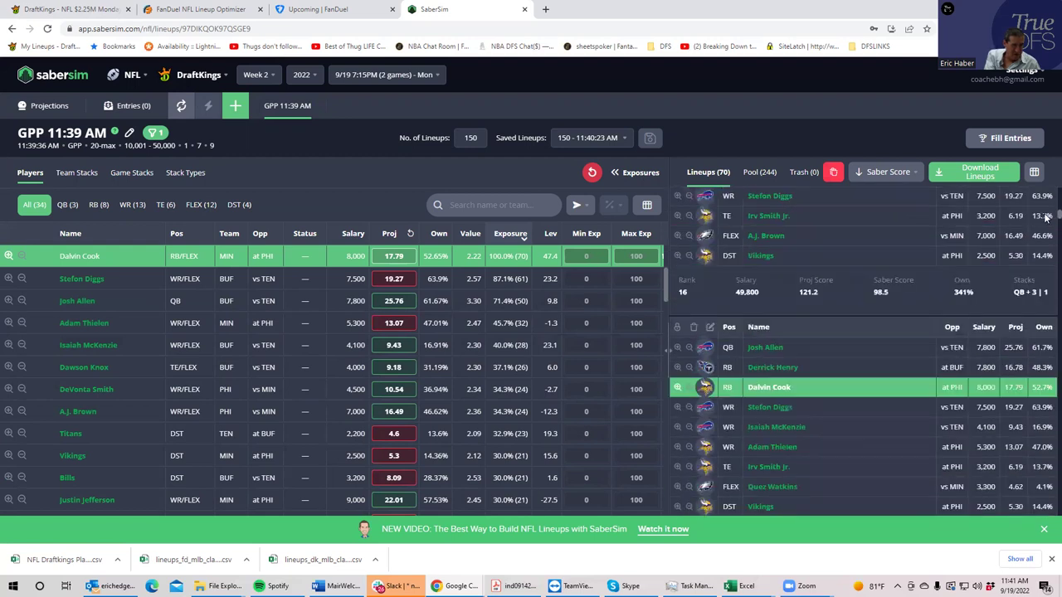